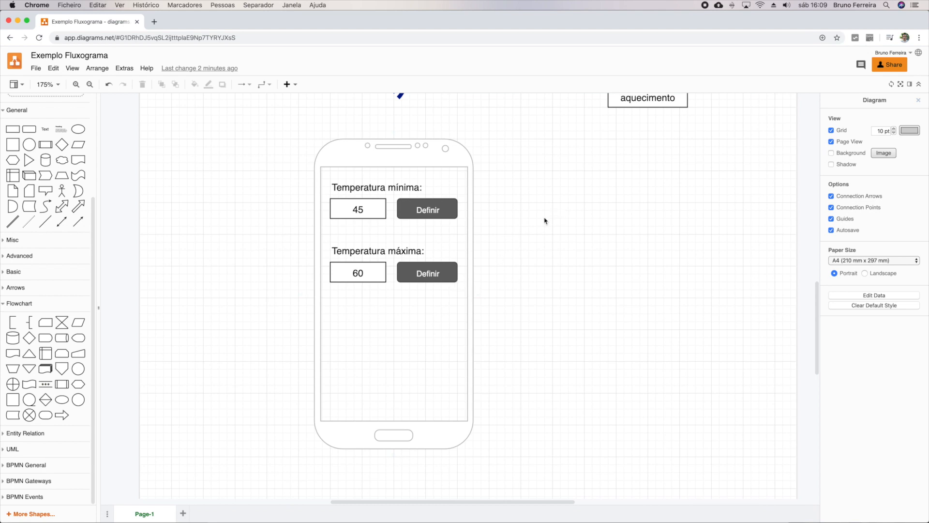
Step: Review the Page-1 thermostat block diagram and the phone mockup with its minimum and maximum temperature fields
scroll(545, 222, "left", 2)
scroll(545, 221, "up", 1)
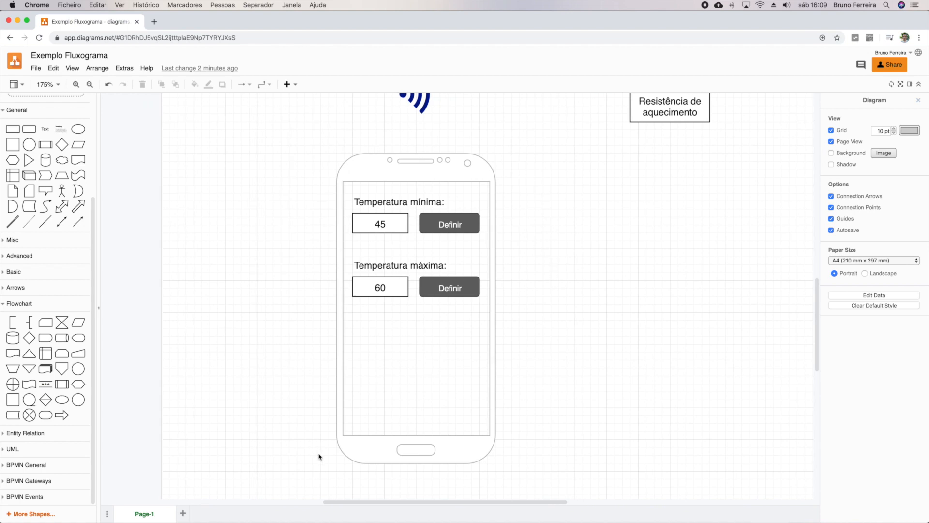
scroll(580, 290, "up", 10)
scroll(547, 335, "up", 1)
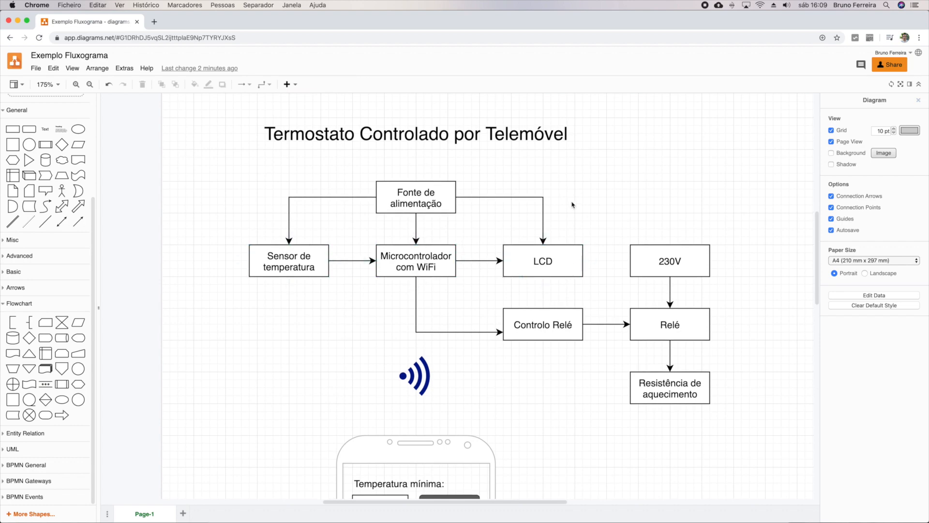
scroll(508, 319, "left", 1)
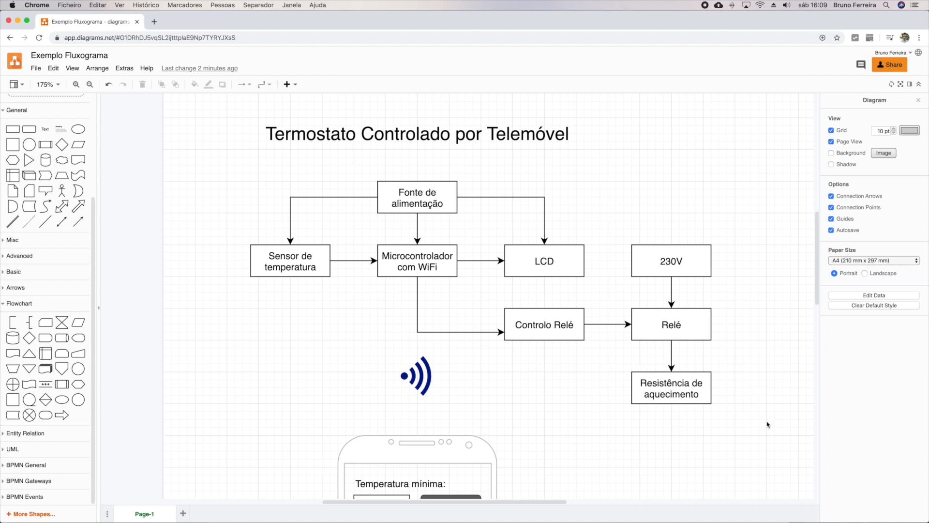
scroll(726, 428, "down", 2)
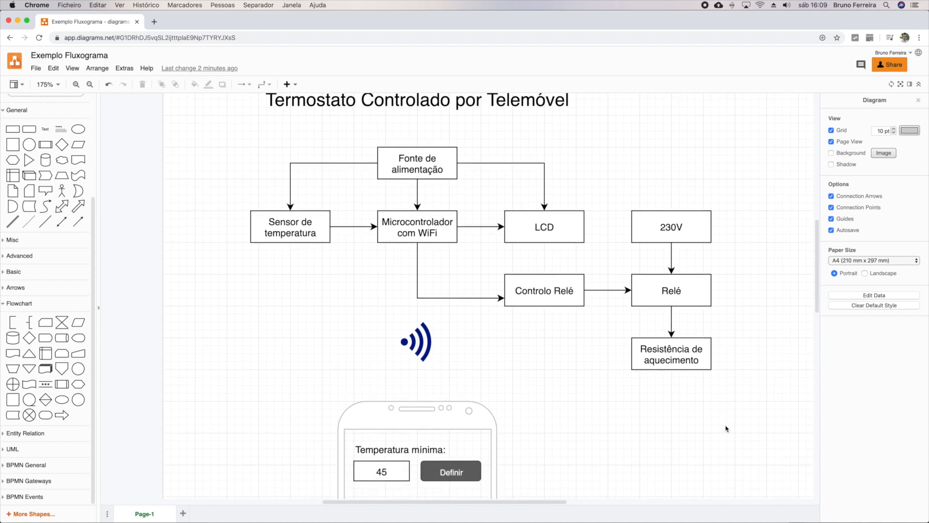
scroll(726, 428, "down", 10)
scroll(458, 306, "up", 2)
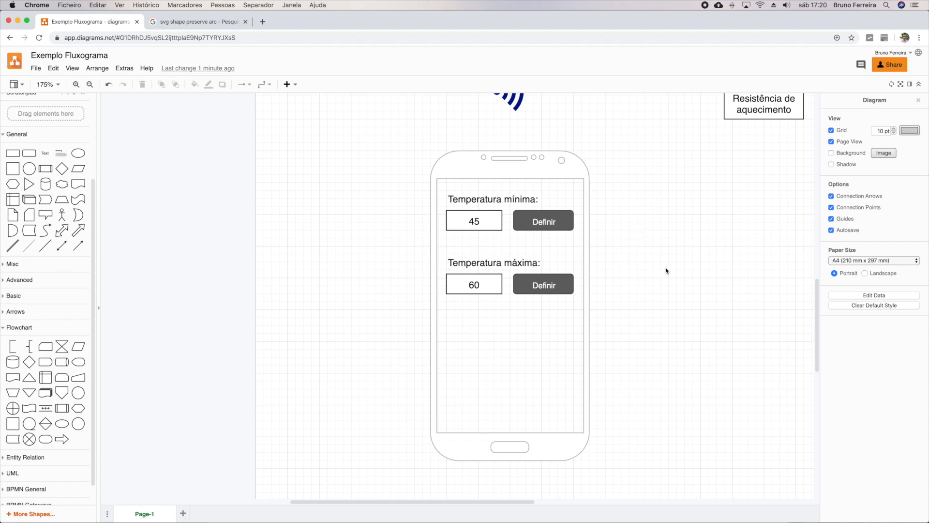
Step: Add a new page and place a flowchart terminator labelled "Início" near its upper edge
left_click(183, 513)
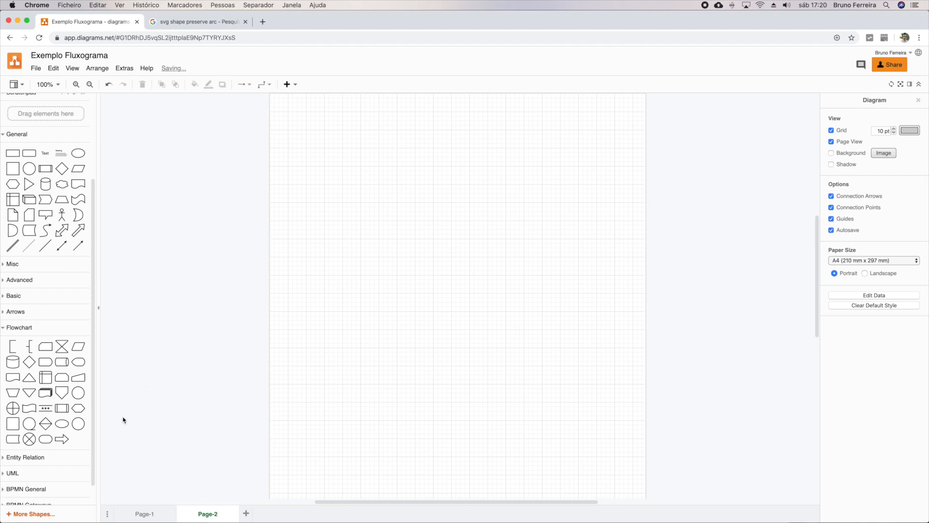
mouse_move(46, 442)
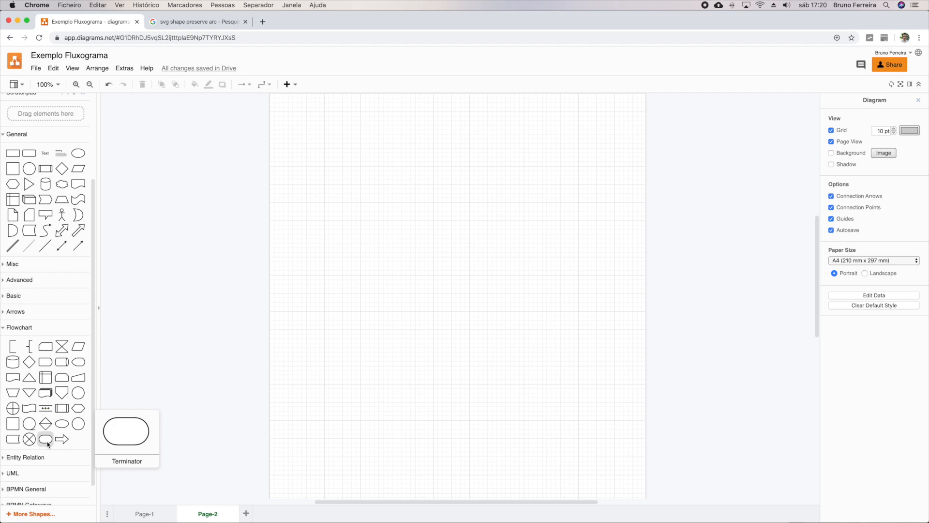
left_click(47, 439)
left_click_drag(444, 297, 361, 149)
double_click(343, 140)
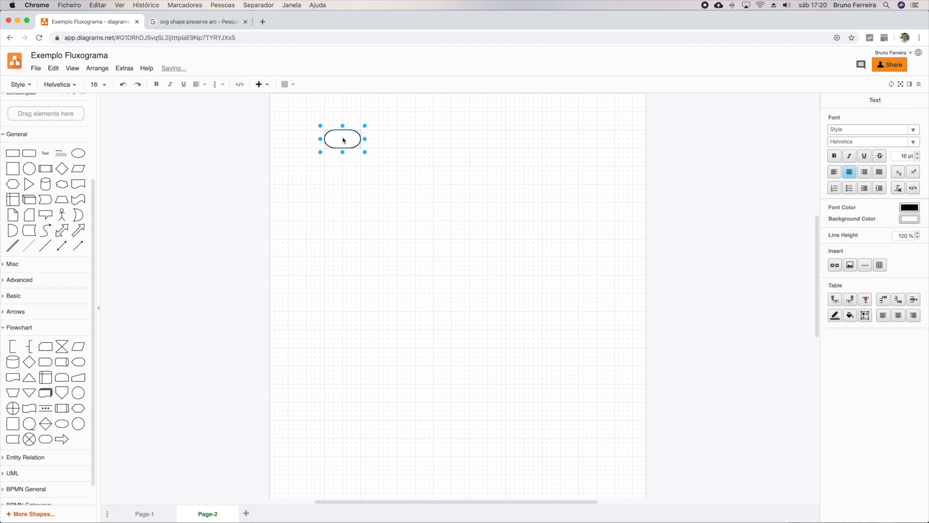
type("Inín")
key("BackSpace")
type("cio")
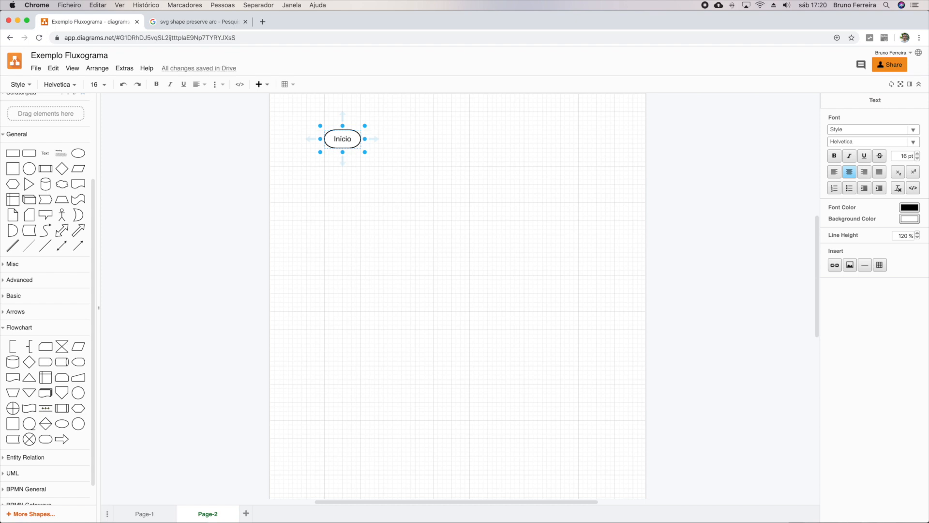
left_click(370, 161)
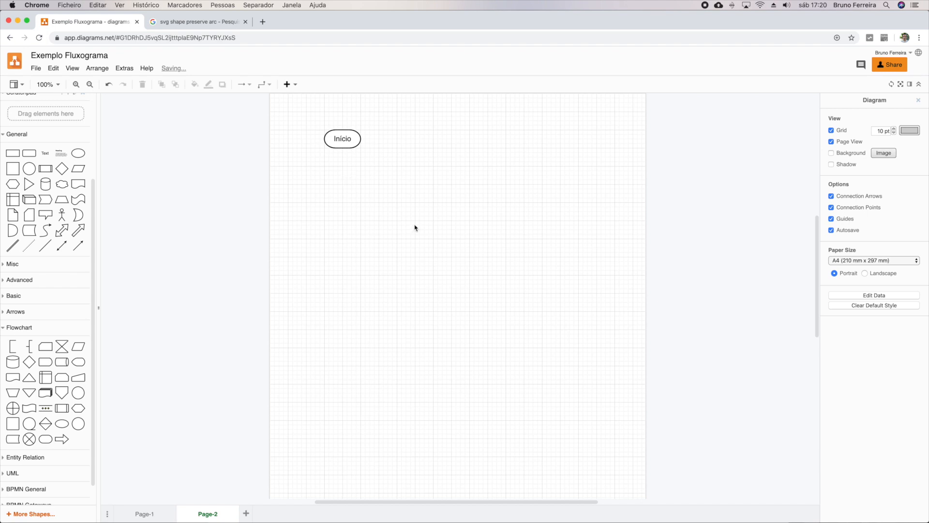
Step: Add the text label "Definir temperatura mínima" centred directly above the "Início" terminator
left_click(46, 154)
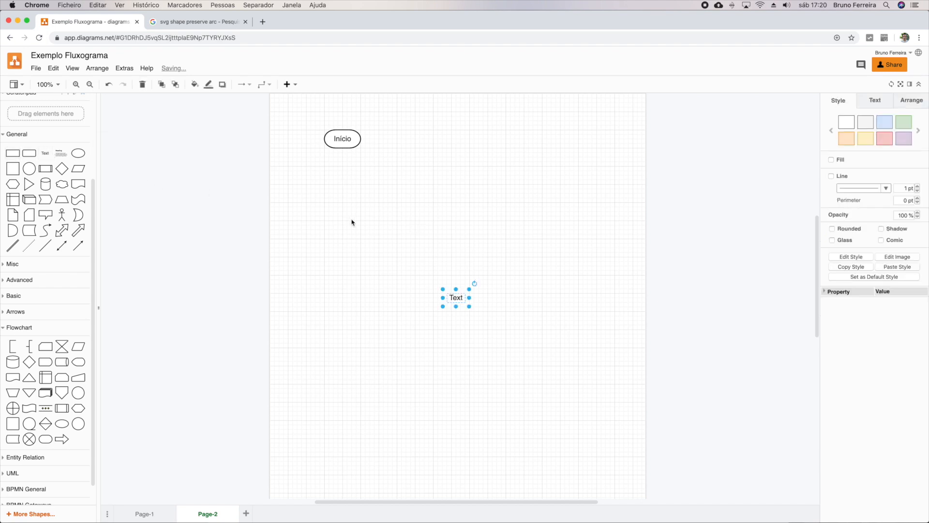
left_click_drag(458, 297, 343, 120)
double_click(342, 117)
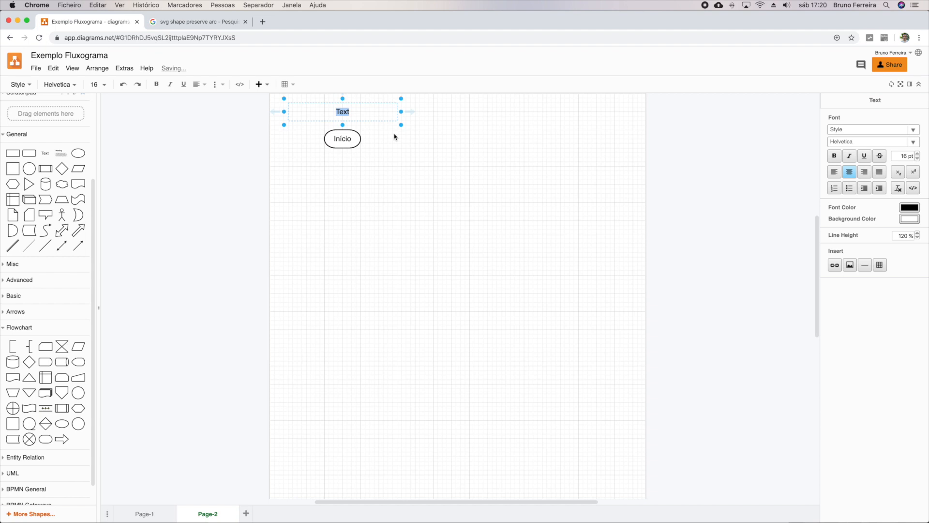
type("Definir temperatura mínima")
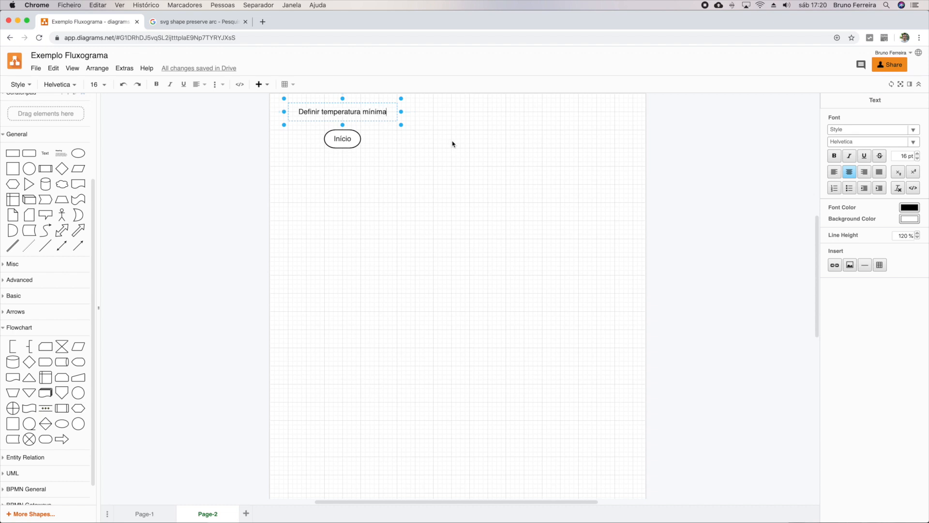
left_click(426, 158)
left_click_drag(342, 112, 361, 126)
left_click(431, 156)
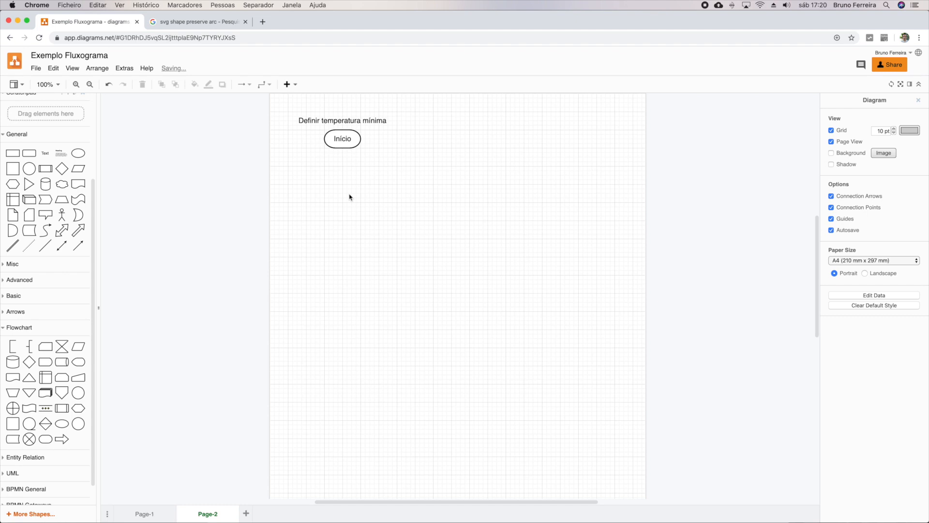
Step: Add a flowchart process shape below "Início" and resize it into a wide, low box centred under the terminator
mouse_move(13, 428)
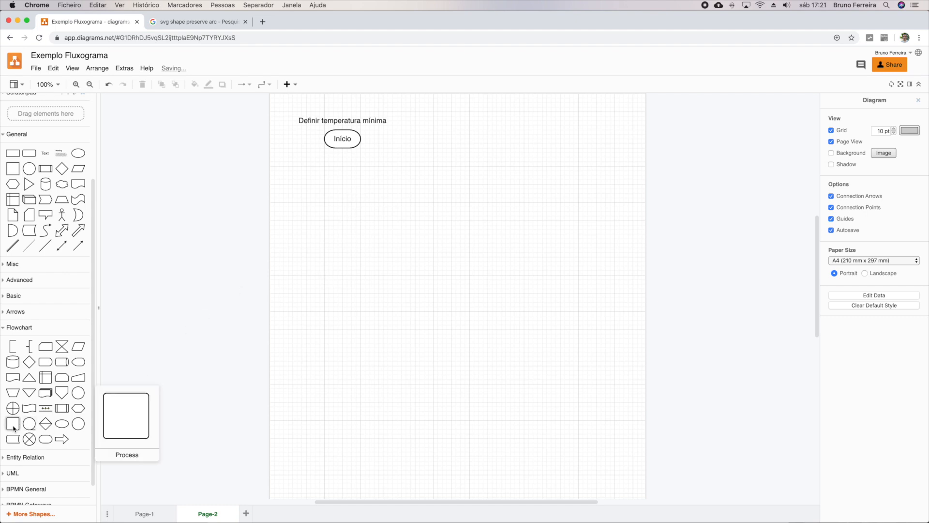
left_click(14, 428)
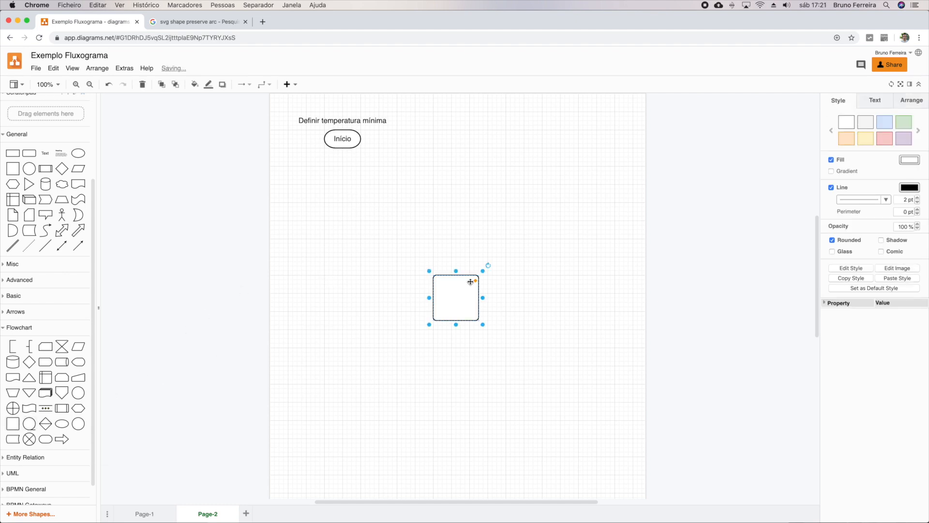
left_click_drag(455, 297, 330, 188)
left_click_drag(358, 218, 381, 189)
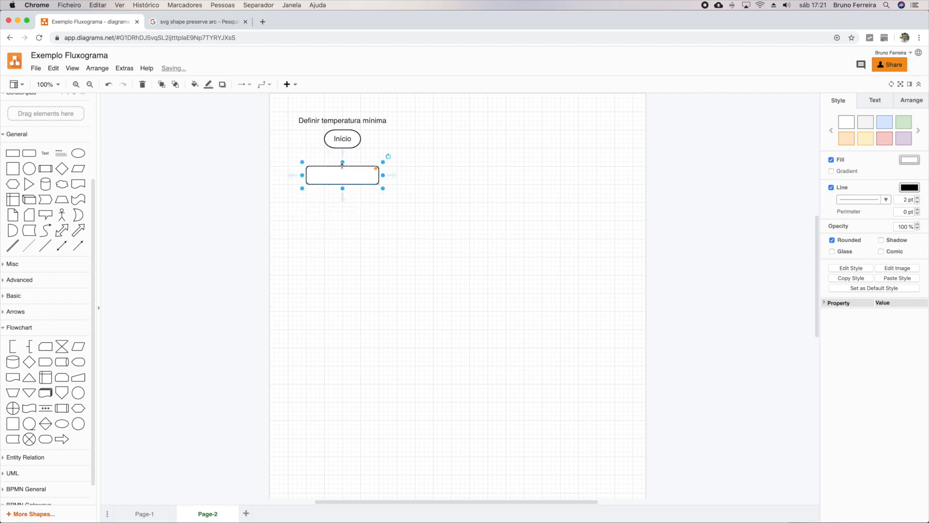
left_click(428, 181)
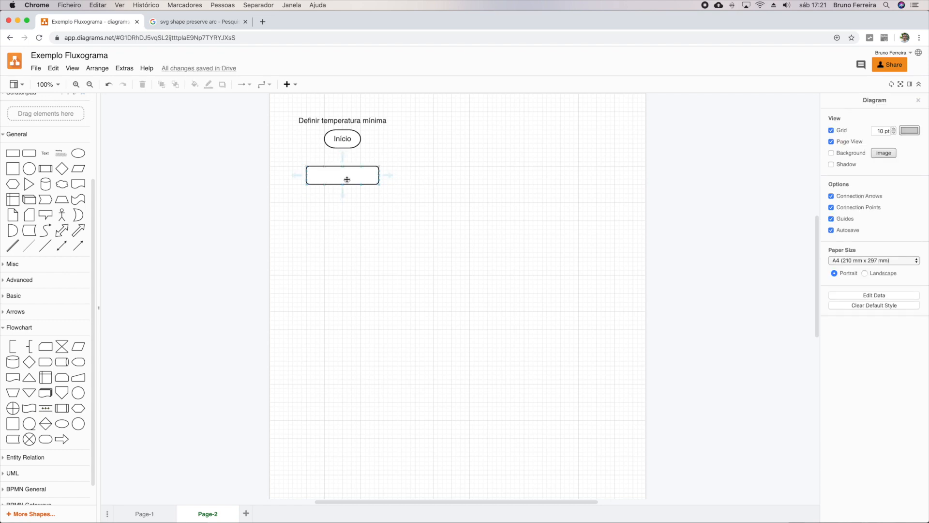
left_click(347, 179)
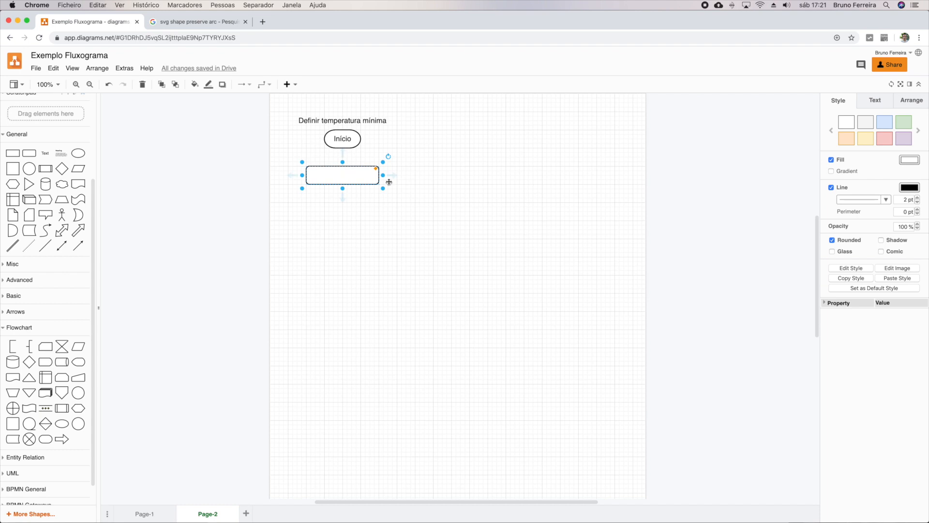
left_click(470, 195)
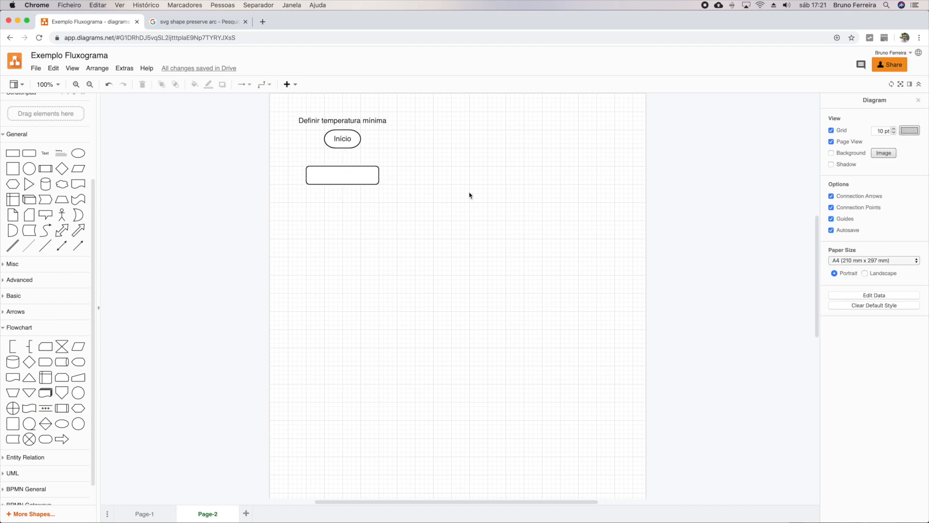
Step: Check the phone mockup on Page-1, then narrow the empty process box on Page-2 from both sides, keeping it centred under "Início"
left_click(138, 514)
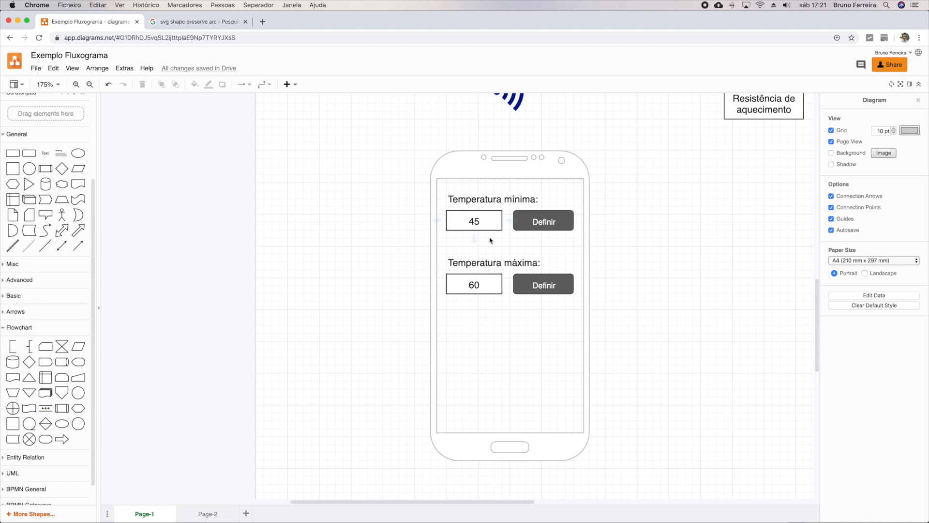
left_click(199, 506)
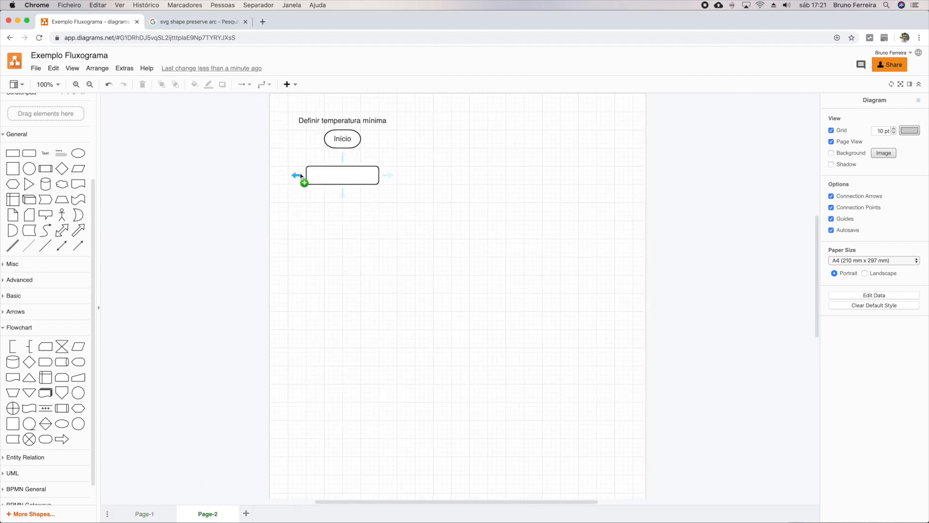
left_click_drag(311, 178, 329, 179)
left_click_drag(401, 176, 345, 179)
left_click(419, 206)
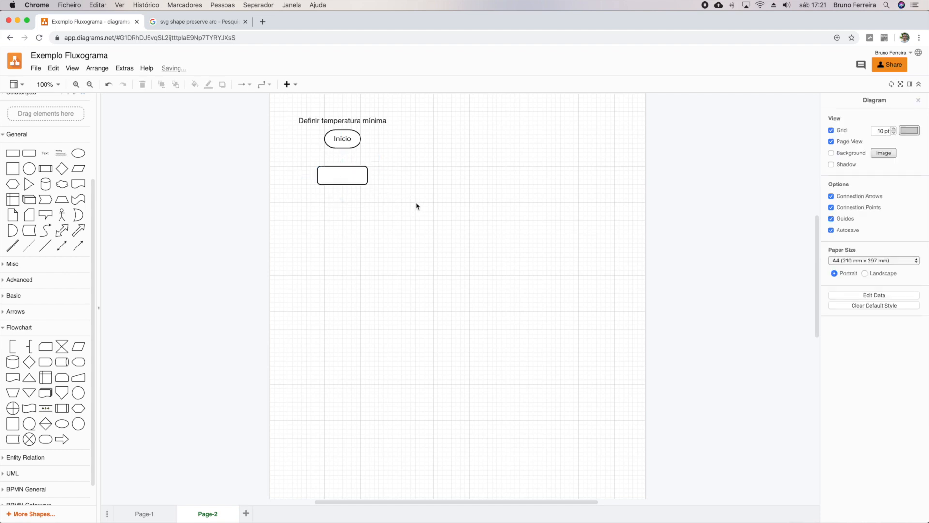
Step: Label the process box "Obter valor temp. mínima"
double_click(349, 177)
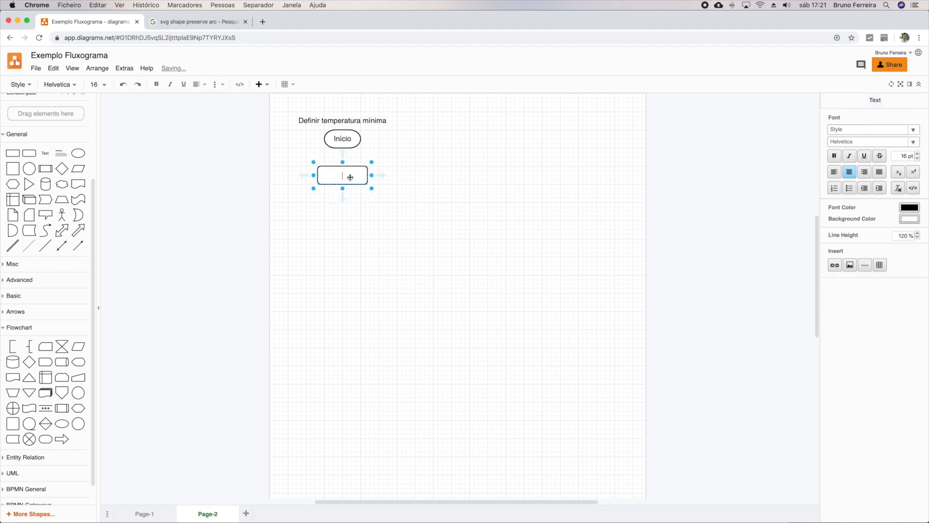
type("Obte")
type("r valor")
type(" temp")
type(". m")
type("ínima")
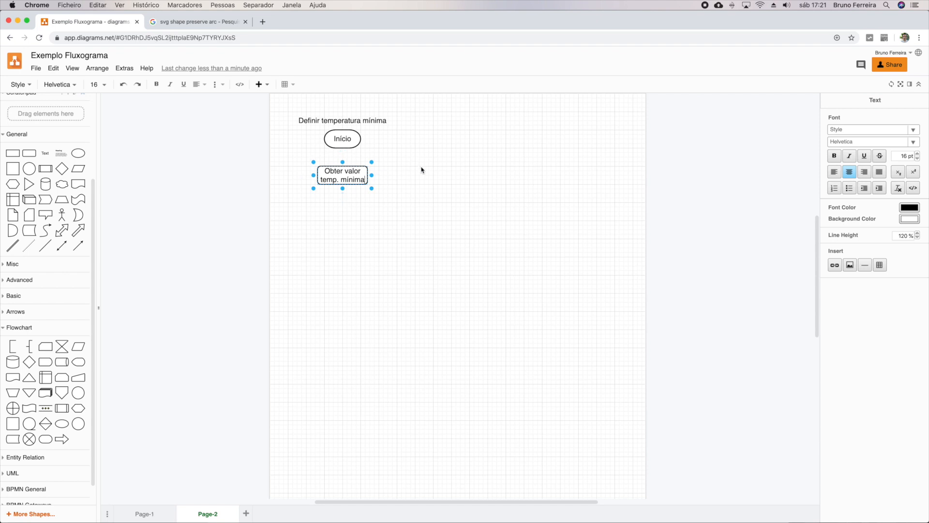
left_click(397, 186)
Step: Connect the "Início" terminator to the "Obter valor temp. mínima" box with an arrow
mouse_move(385, 176)
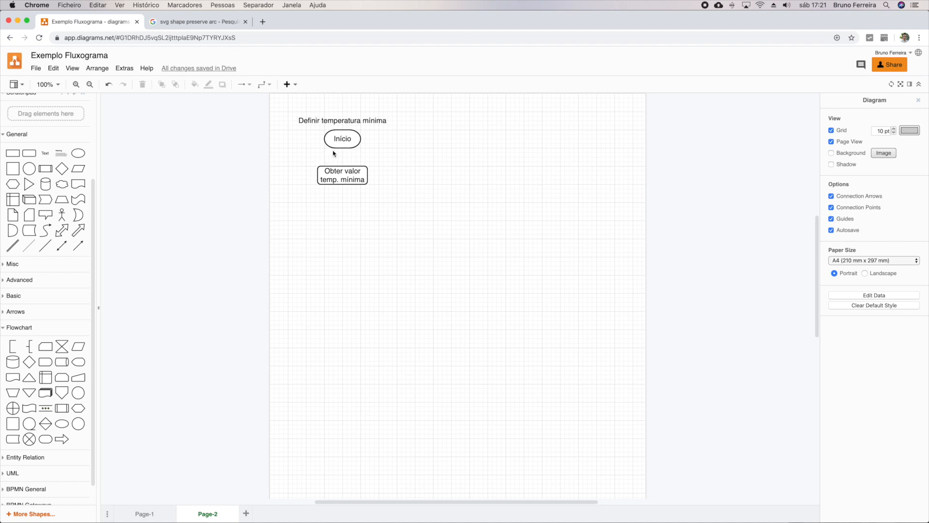
mouse_move(344, 150)
left_click_drag(345, 150, 344, 172)
left_click(394, 193)
Step: Check the Page-1 phone mockup, then place a wide decision diamond below the "Obter valor temp. mínima" box on Page-2
mouse_move(307, 180)
left_click(144, 514)
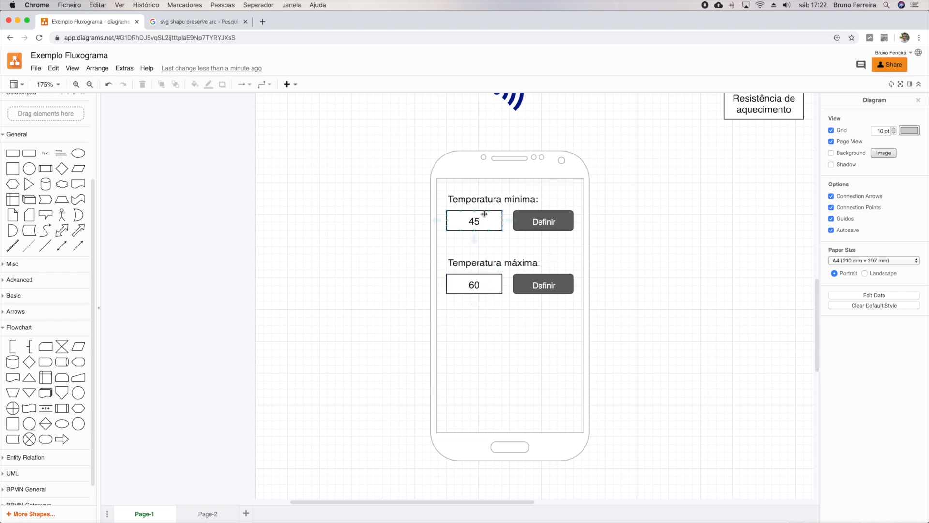
left_click(606, 252)
left_click(202, 514)
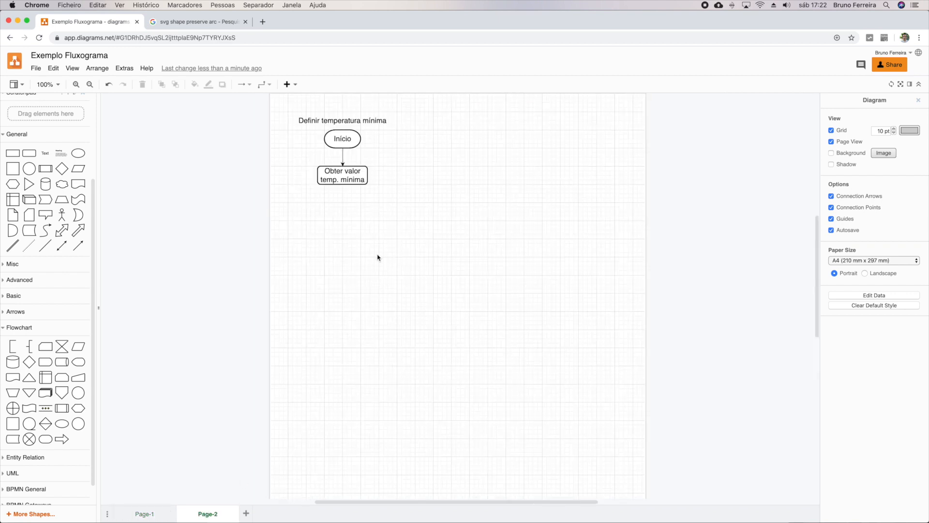
left_click(33, 368)
left_click_drag(443, 292, 343, 238)
left_click(343, 249)
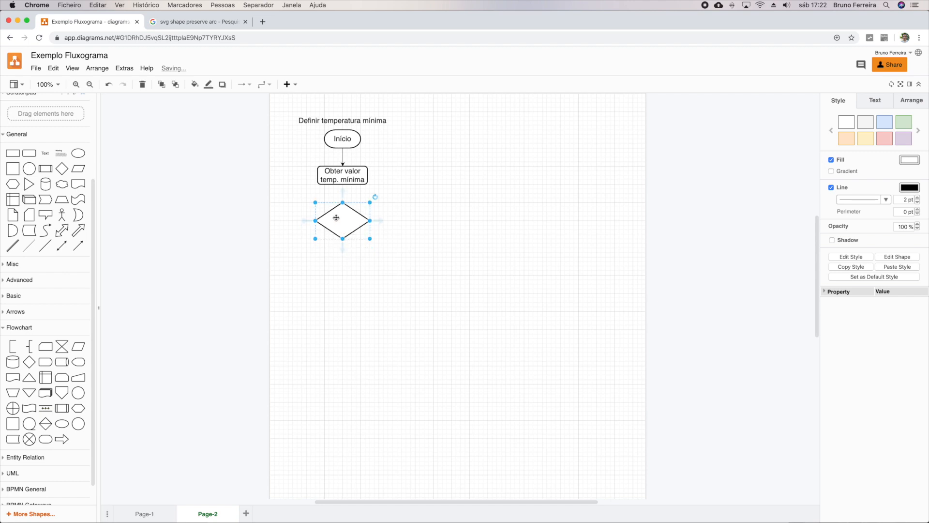
Step: Label the decision diamond "Valor < temp. máxima?"
double_click(336, 217)
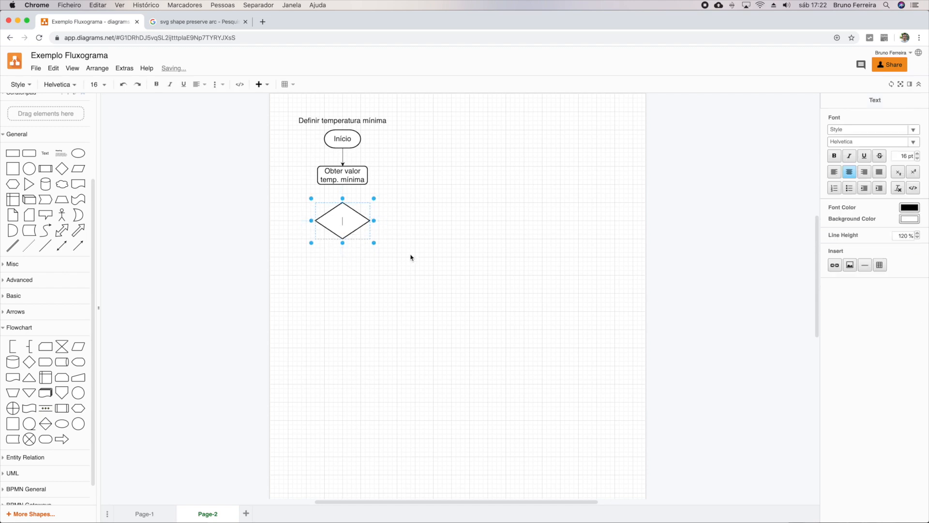
type("Valor z")
key("BackSpace")
type("< temp. máxim")
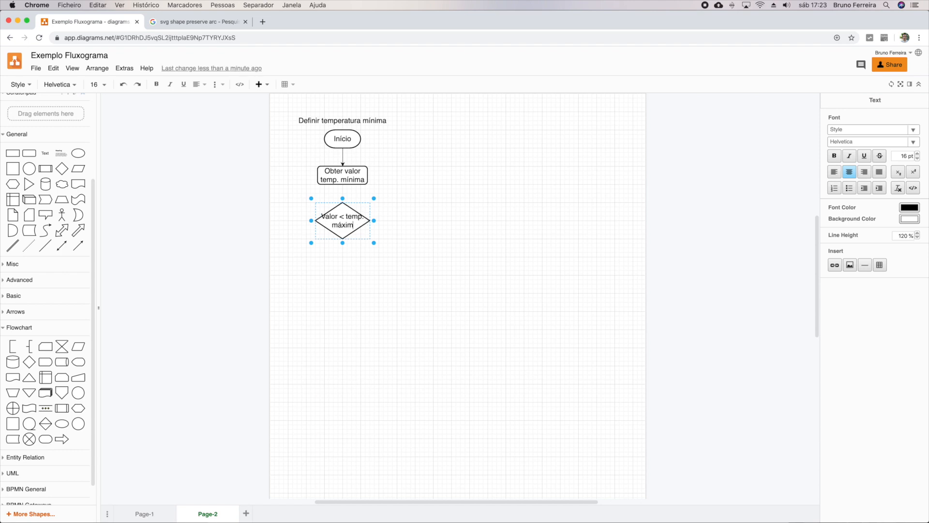
type("a?")
left_click(444, 254)
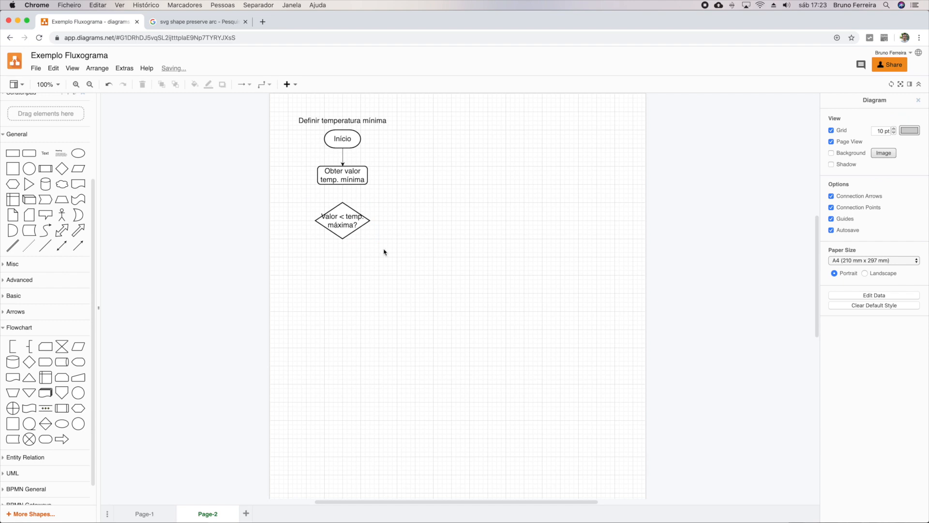
Step: Reduce the decision label's font size by two steps and connect the "Obter valor temp. mínima" box to the diamond
left_click(340, 217)
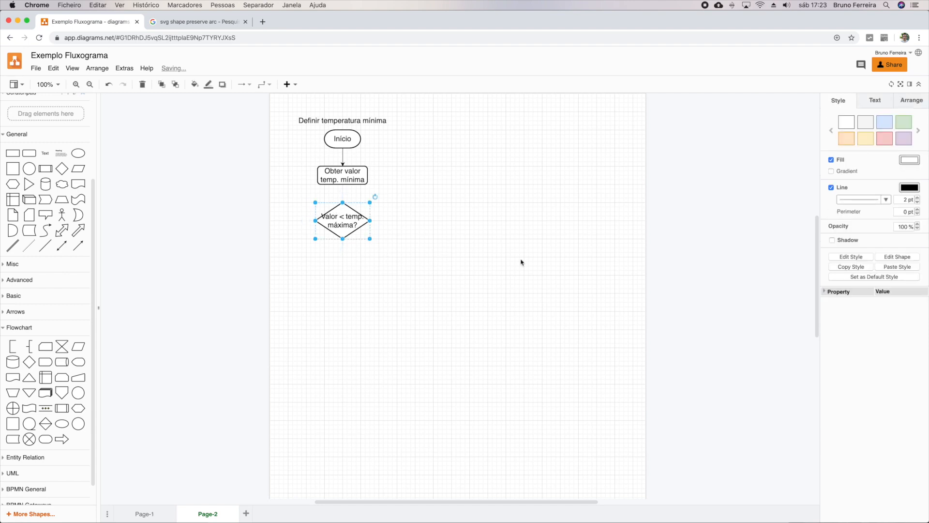
left_click(872, 107)
left_click(918, 147)
left_click(918, 147)
left_click(419, 241)
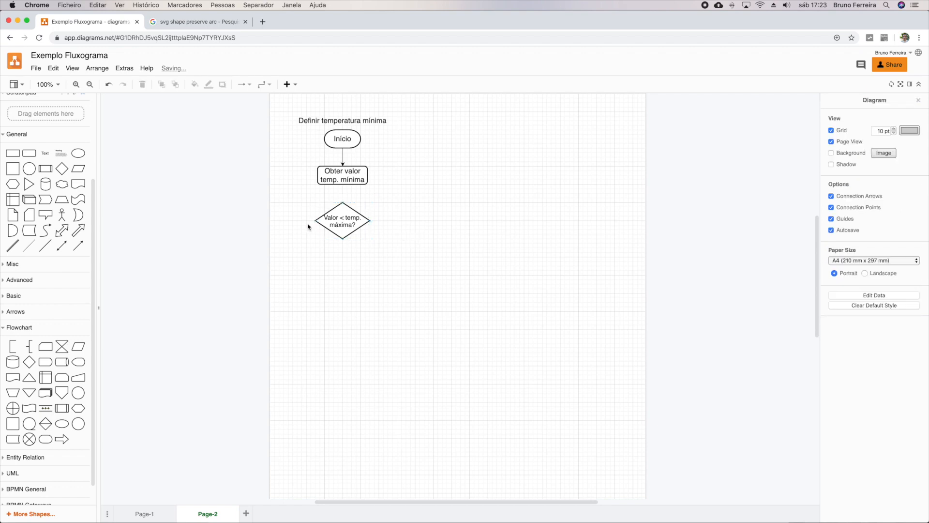
left_click_drag(342, 193, 343, 203)
left_click(429, 232)
Step: Duplicate the "Obter valor temp. mínima" box below the decision diamond and open the copy's label for editing
left_click(350, 171)
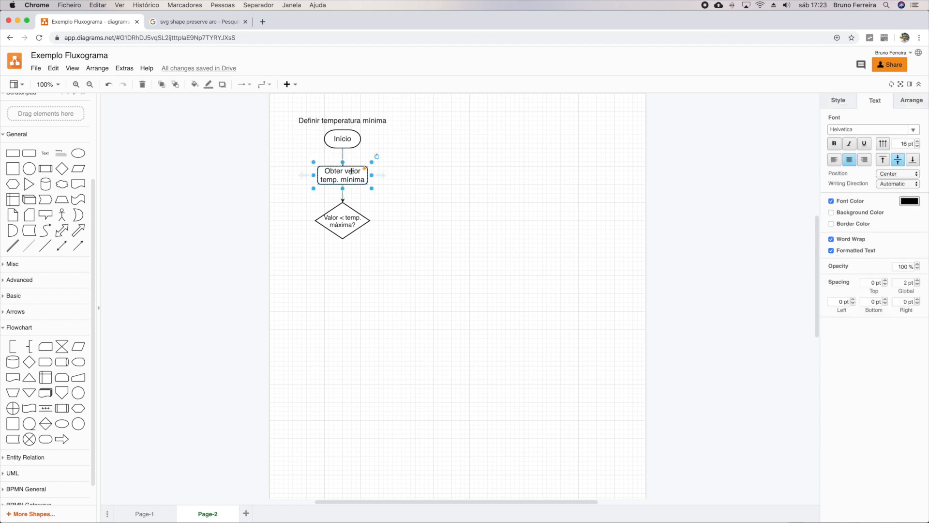
left_click_drag(356, 178, 356, 269)
double_click(351, 269)
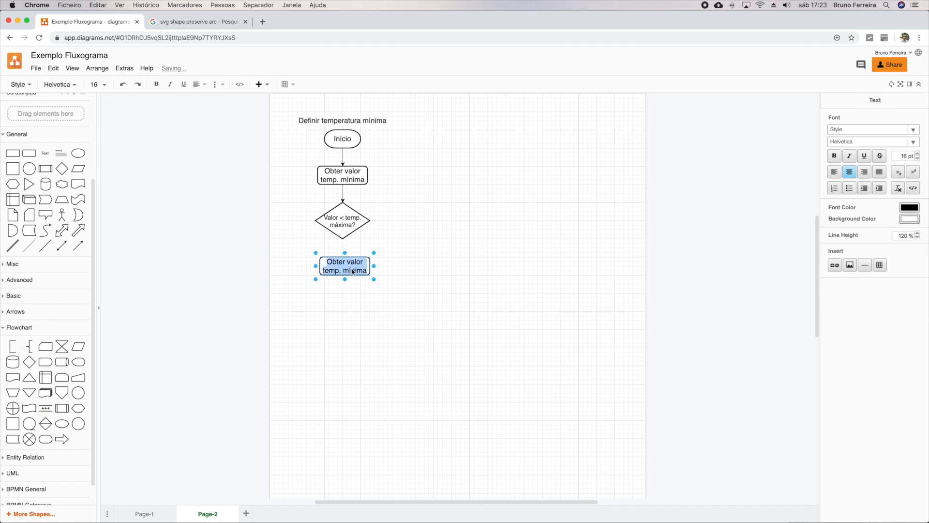